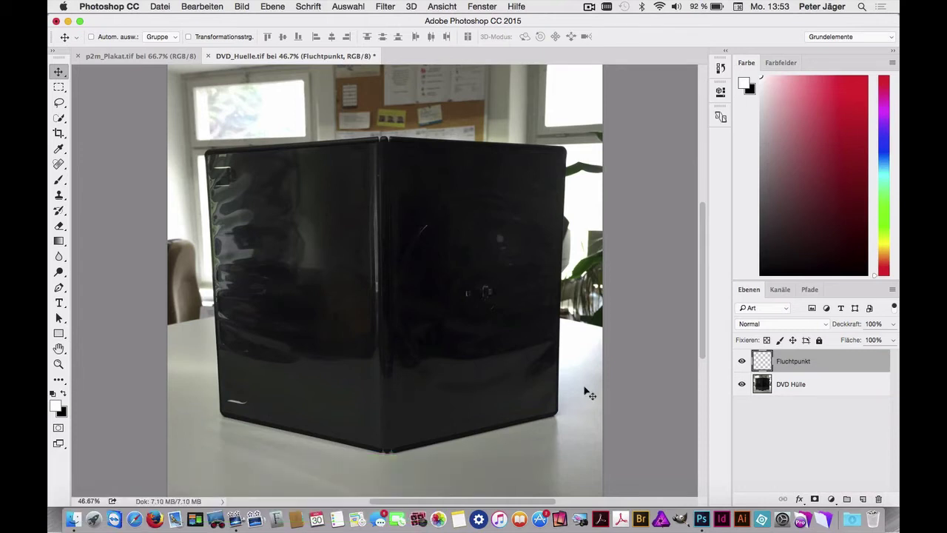
Step: Switch from the DVD Hülle and Fluchtpunkt layers in DVD_Huelle.tif to the p2m_Plakat.tif document
click(786, 388)
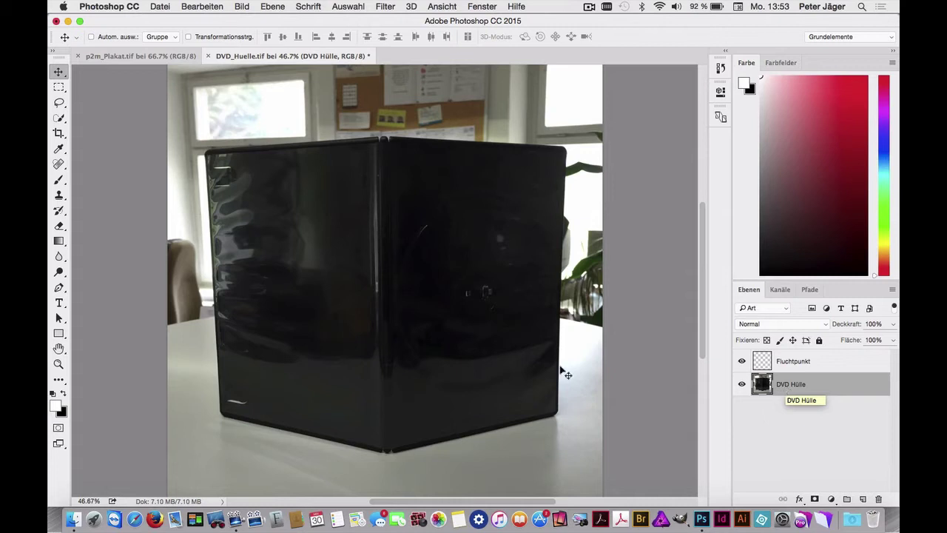
click(796, 360)
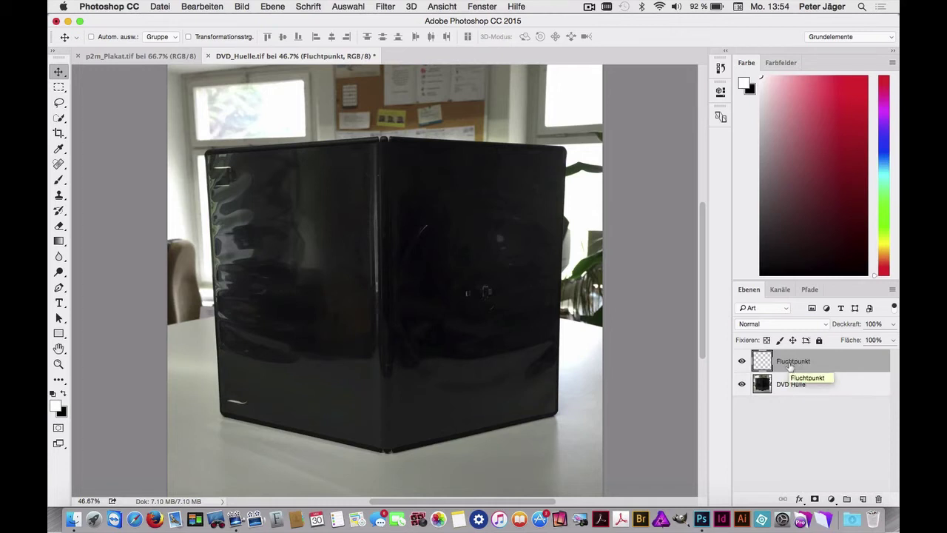
click(174, 57)
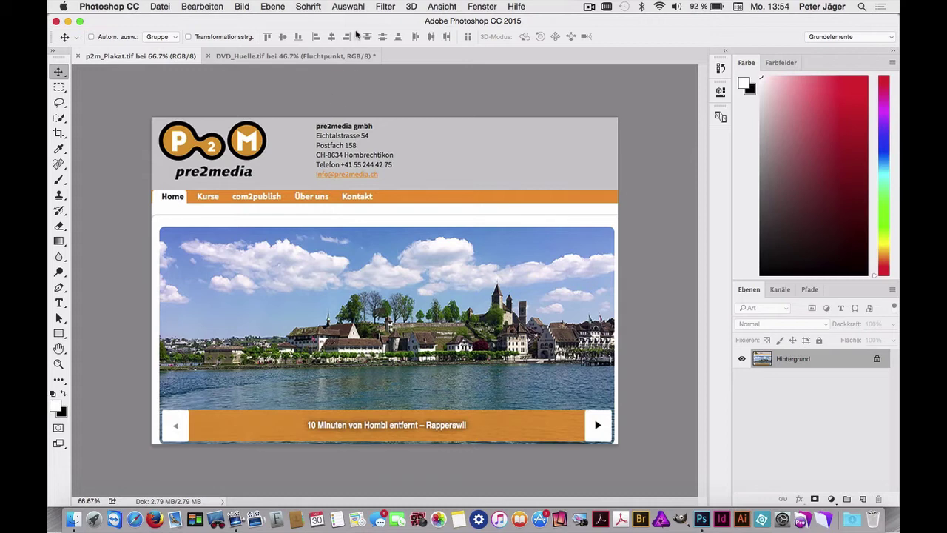
Step: Select all of p2m_Plakat.tif, copy it, and return to DVD_Huelle.tif
click(353, 7)
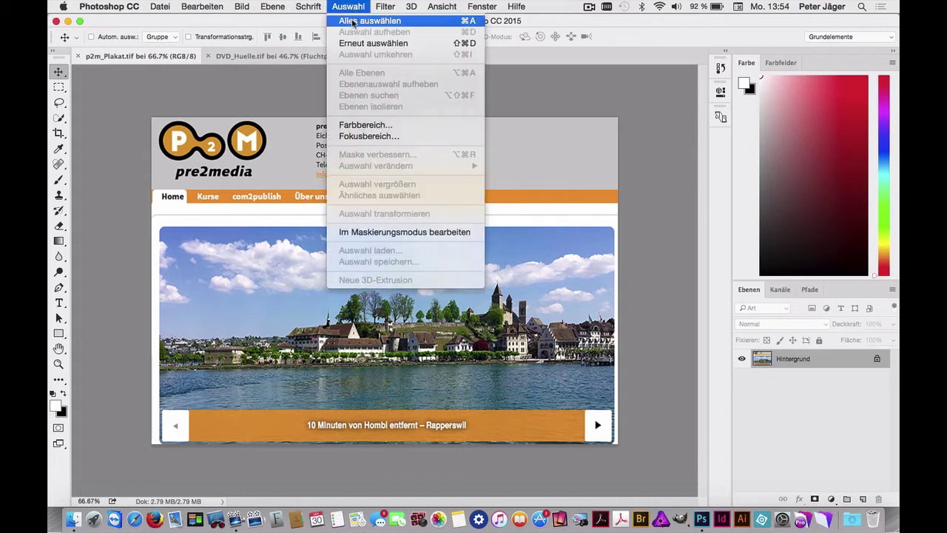
click(353, 22)
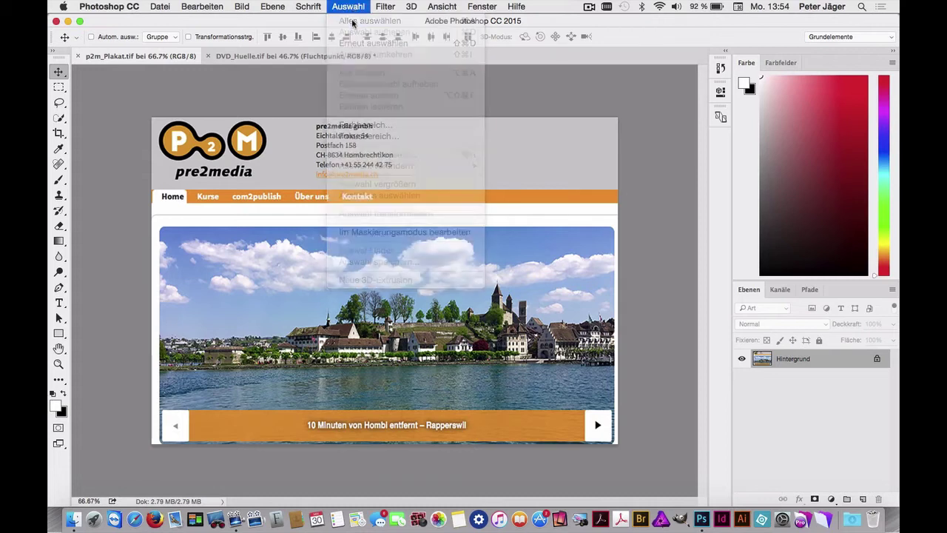
click(197, 7)
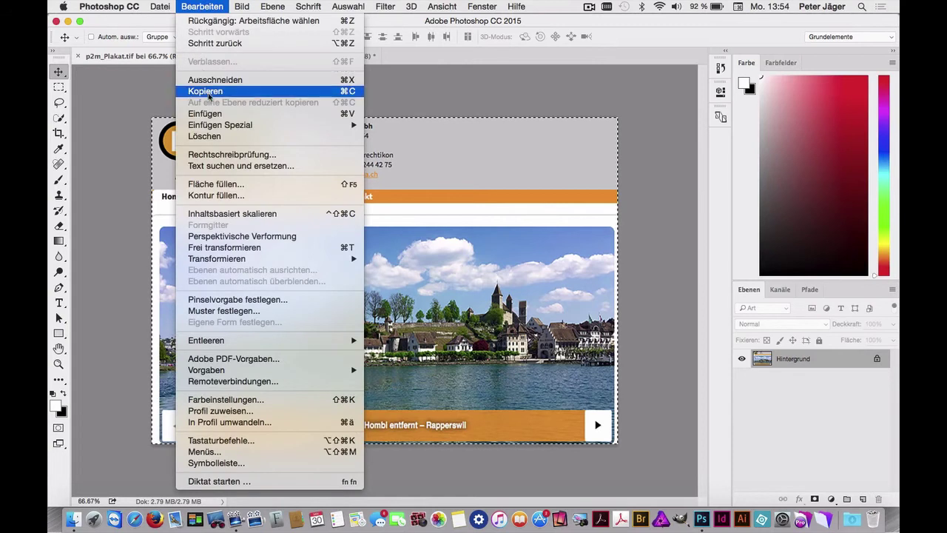
click(208, 92)
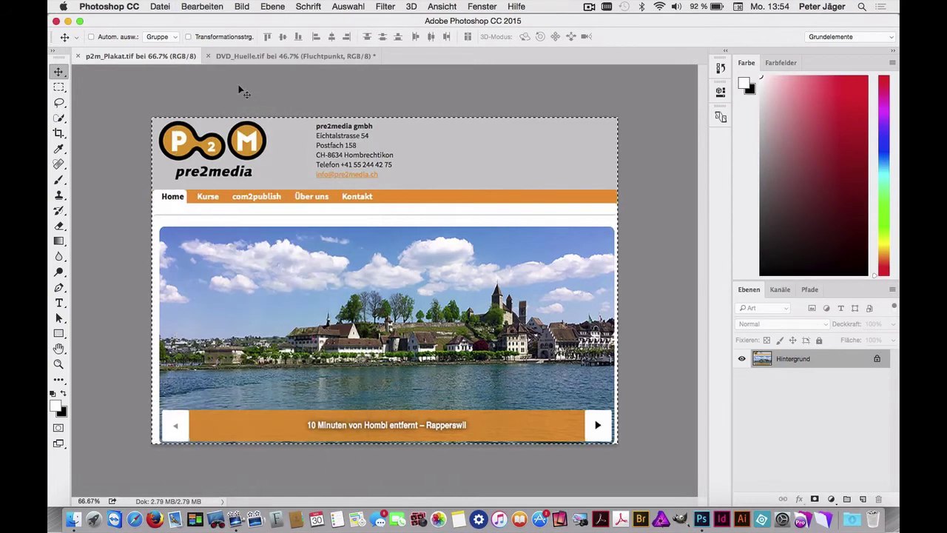
click(273, 57)
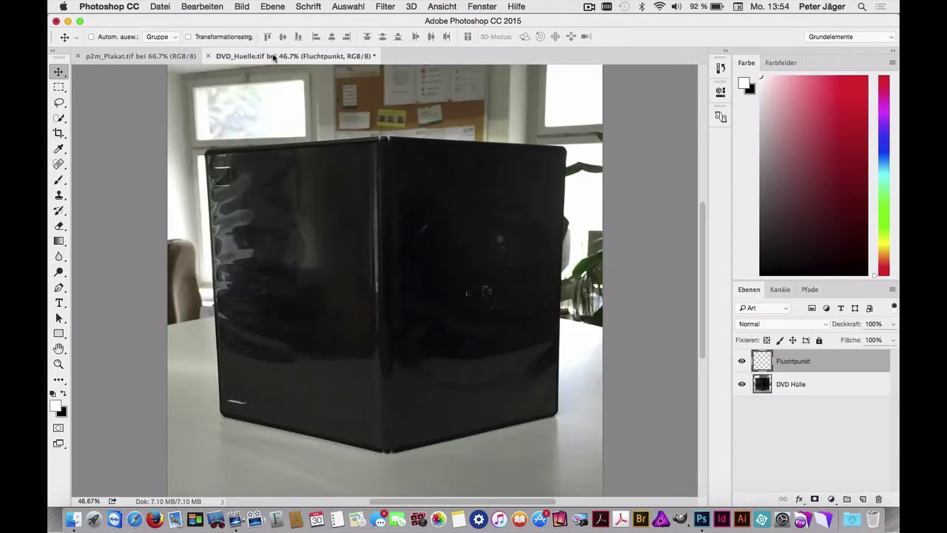
Step: In the Fluchtpunkt filter, define a perspective plane from the four corners of the DVD's left face
click(383, 8)
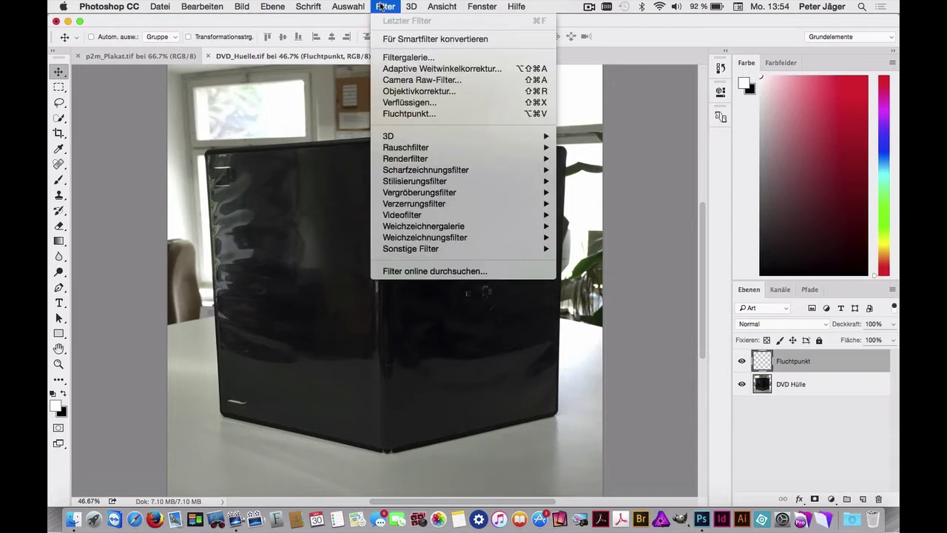
click(399, 114)
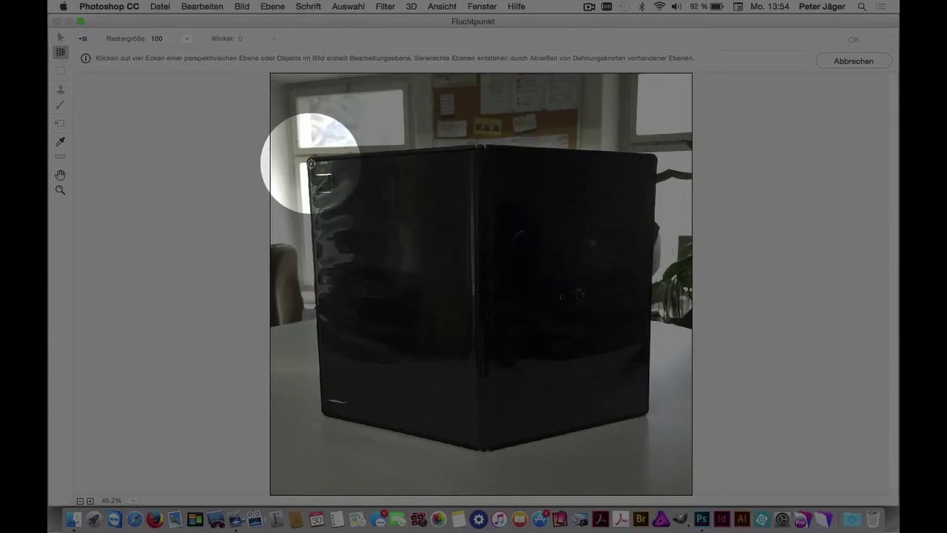
click(311, 163)
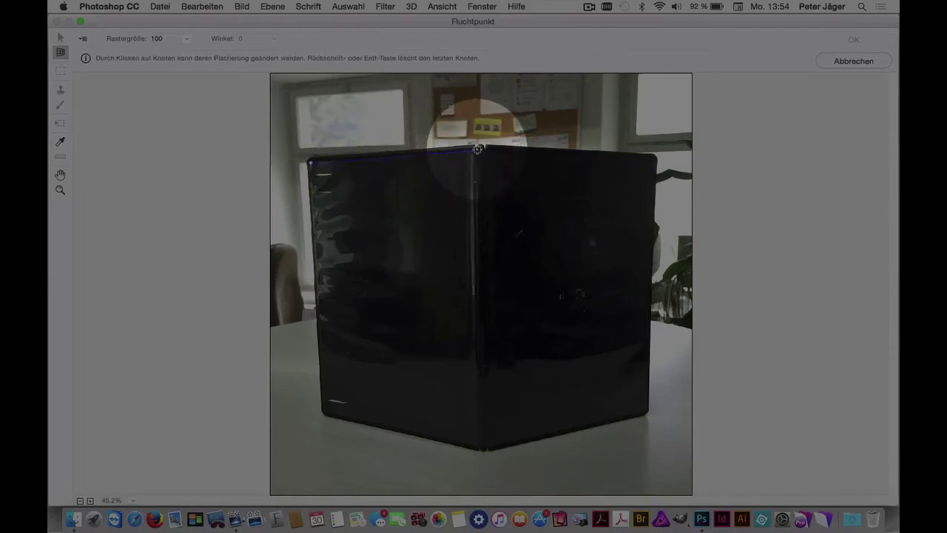
click(478, 149)
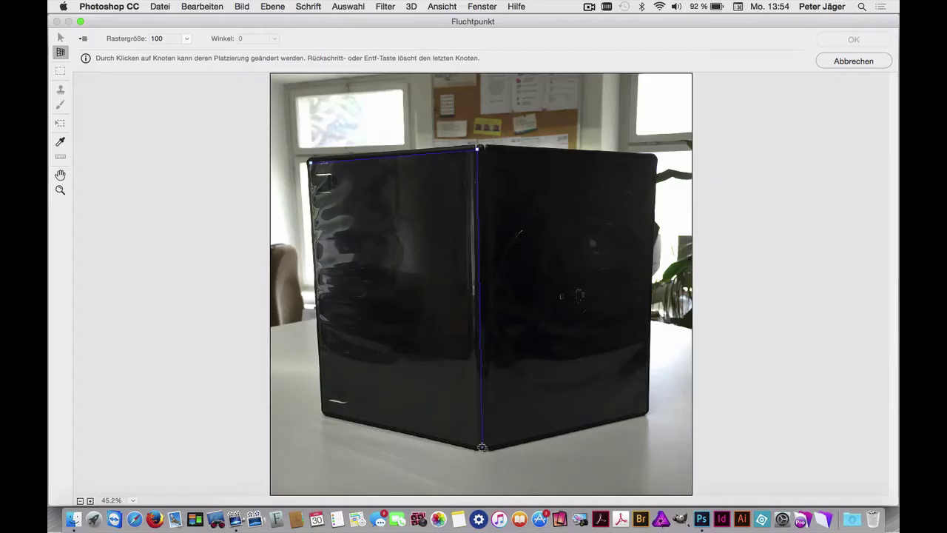
click(480, 447)
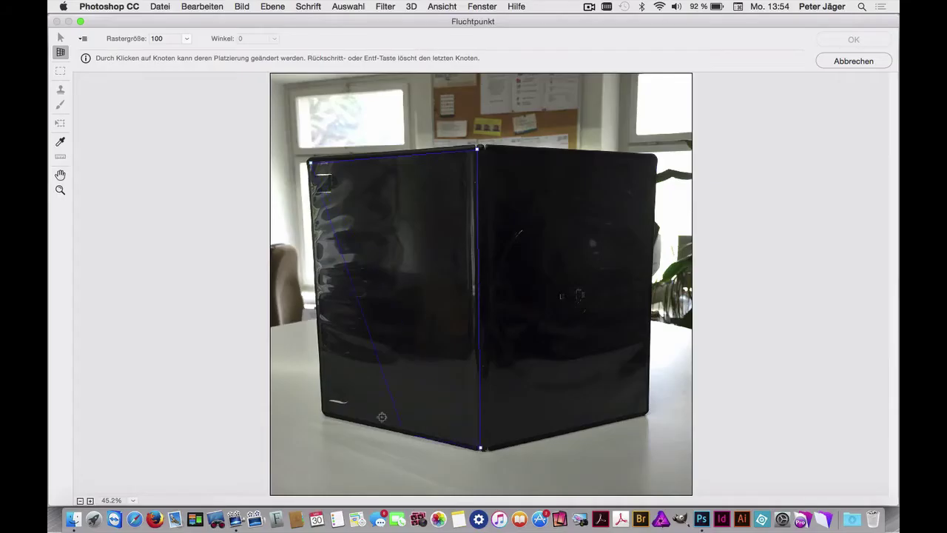
click(324, 409)
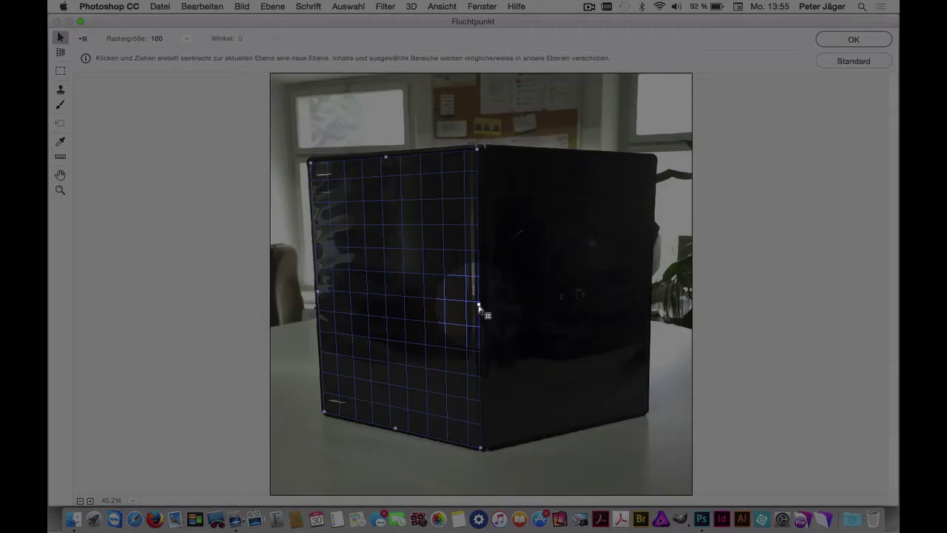
Step: Pull a narrow plane off the front face and angle it to 146.74° along the spine
drag(478, 307, 506, 309)
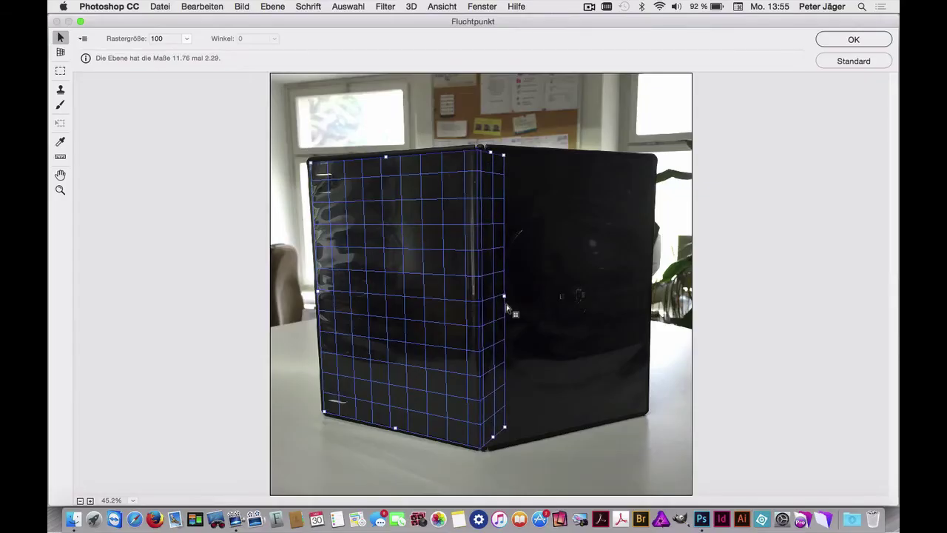
click(506, 309)
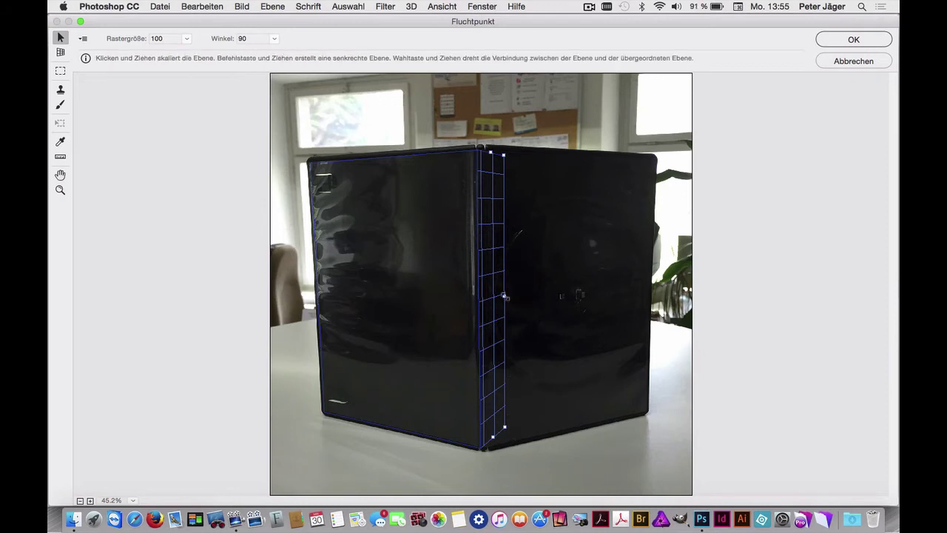
key(alt)
mouse_move(504, 296)
mouse_down()
mouse_move(511, 307)
mouse_move(522, 302)
mouse_move(484, 304)
mouse_up()
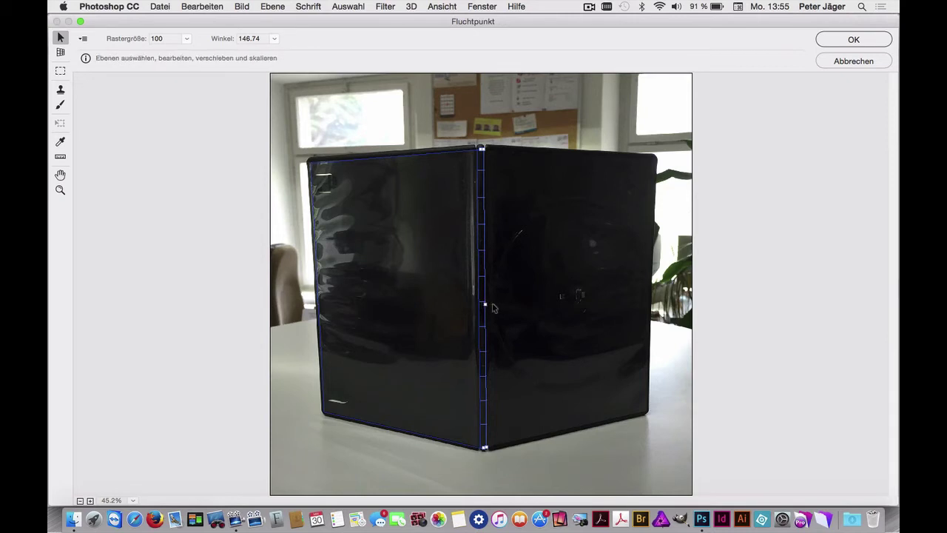
Step: Extend a 158.01° plane over the case's right face and paste in the website screenshot
key(alt)
drag(486, 305, 529, 331)
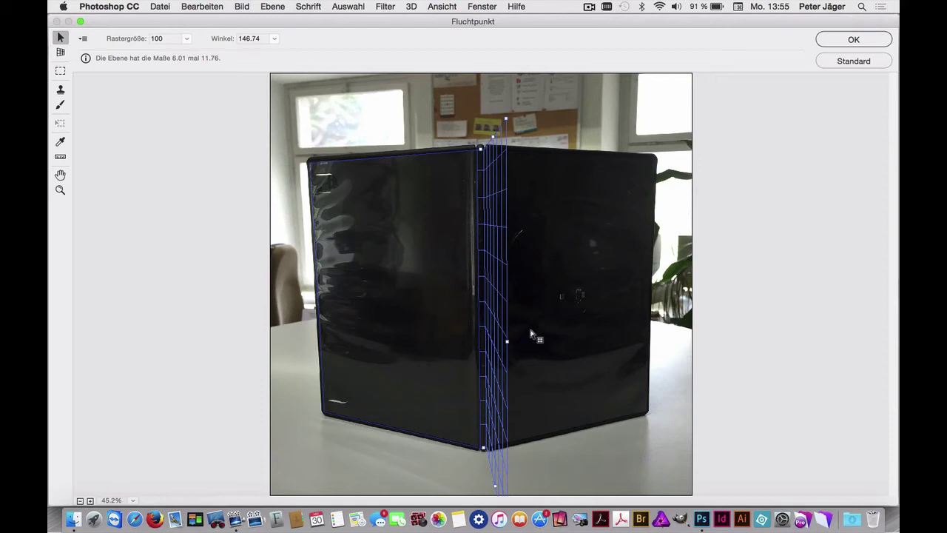
drag(530, 334, 530, 334)
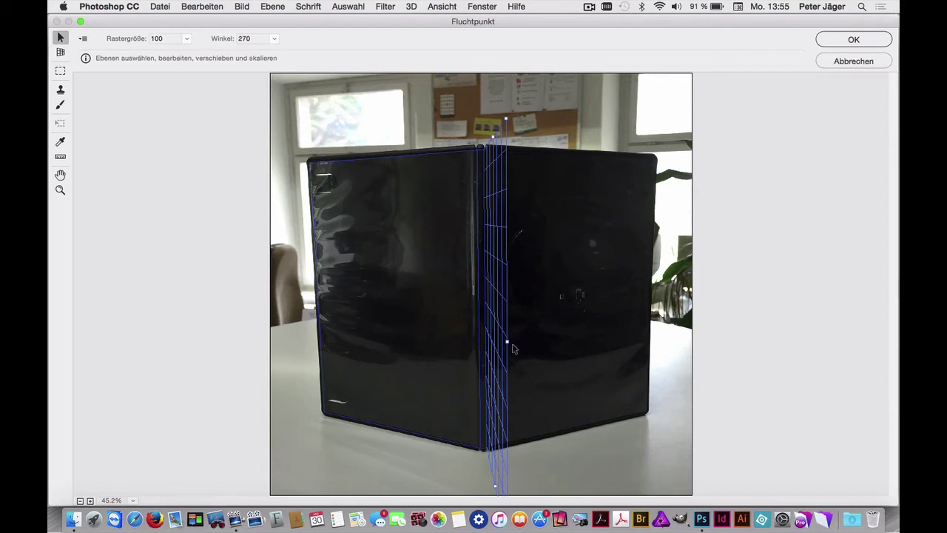
key(alt)
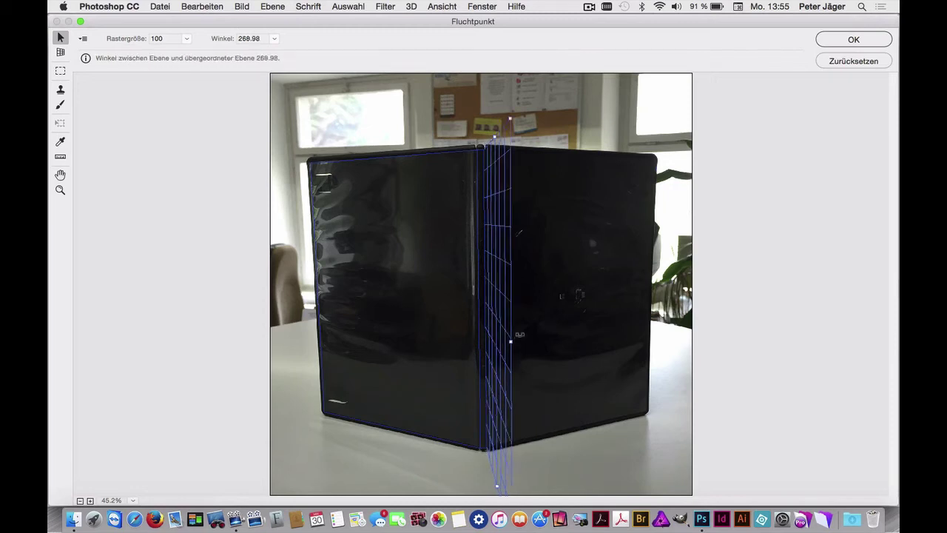
mouse_move(509, 340)
mouse_down()
mouse_move(646, 298)
mouse_move(653, 287)
mouse_up()
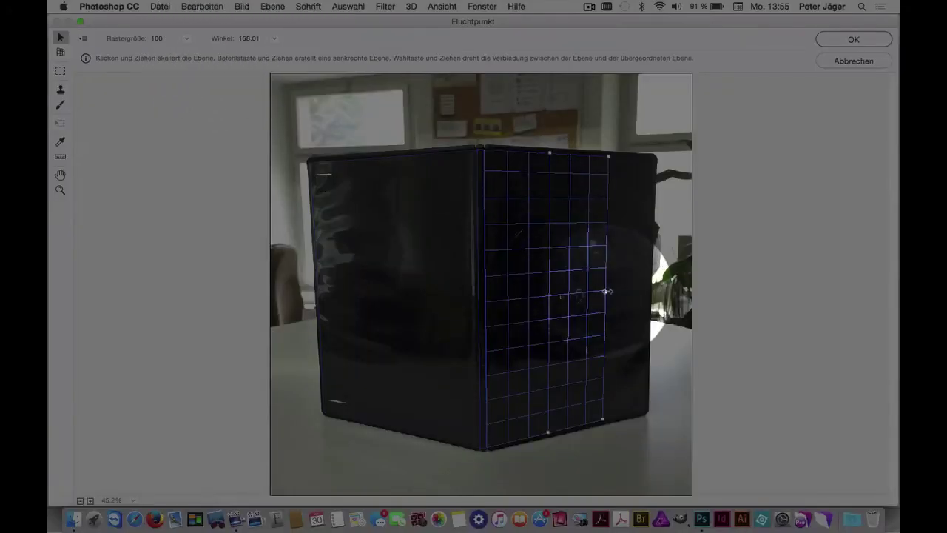
drag(607, 291, 649, 286)
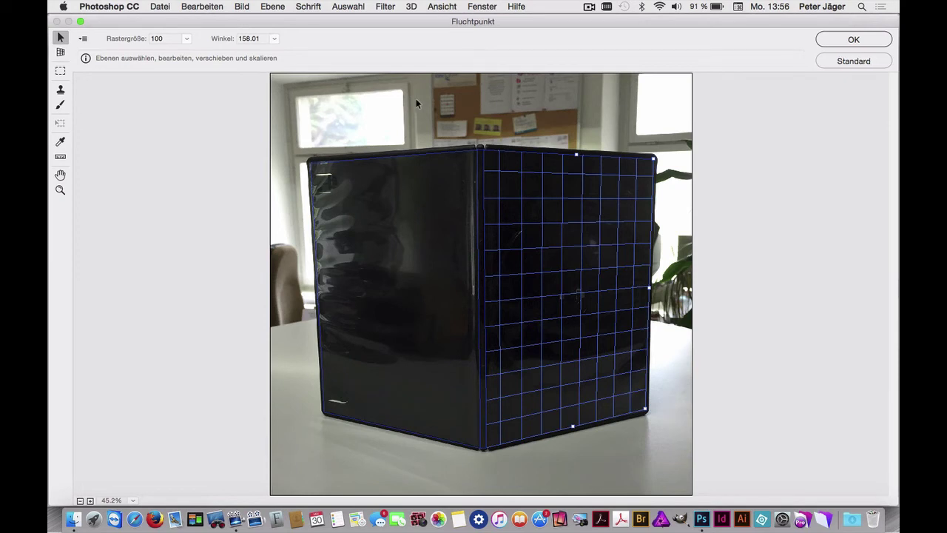
key(super+v)
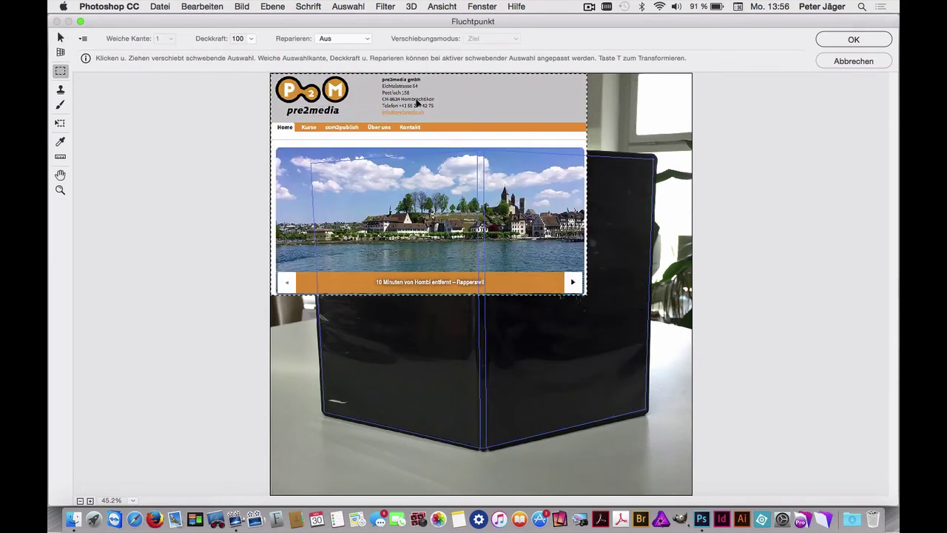
Step: Move and stretch the pasted web page to fit both case faces, then apply the filter
mouse_move(417, 102)
mouse_down()
mouse_move(422, 186)
mouse_move(466, 190)
mouse_up()
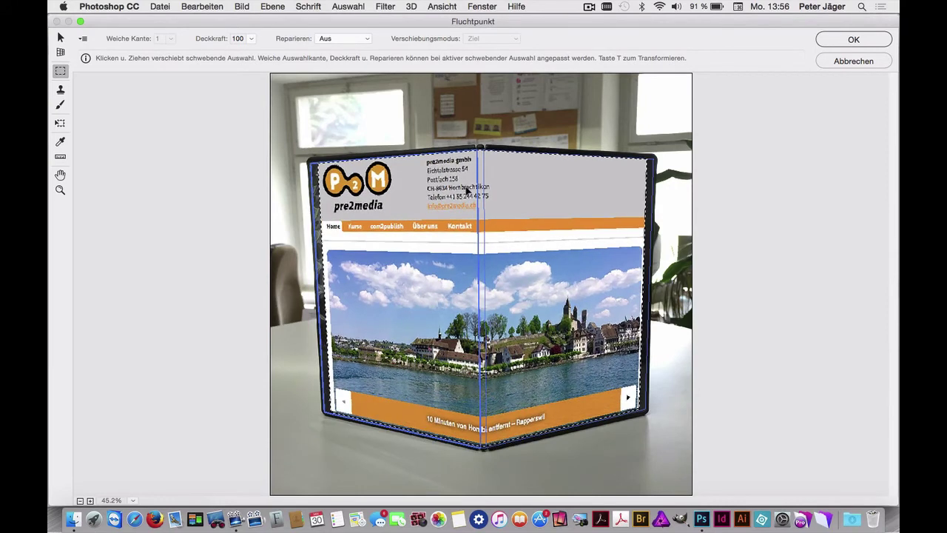
drag(465, 190, 456, 190)
key(t)
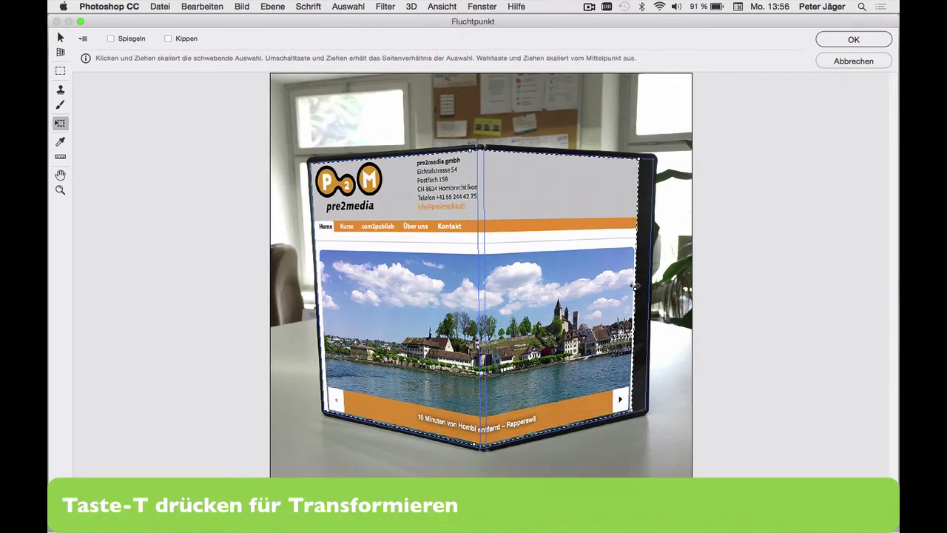
drag(634, 287, 653, 286)
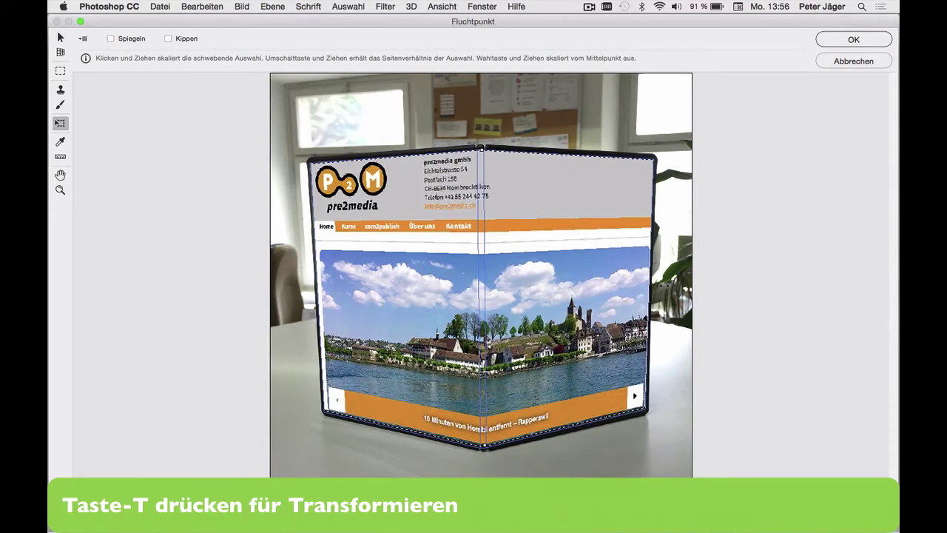
drag(484, 445, 485, 449)
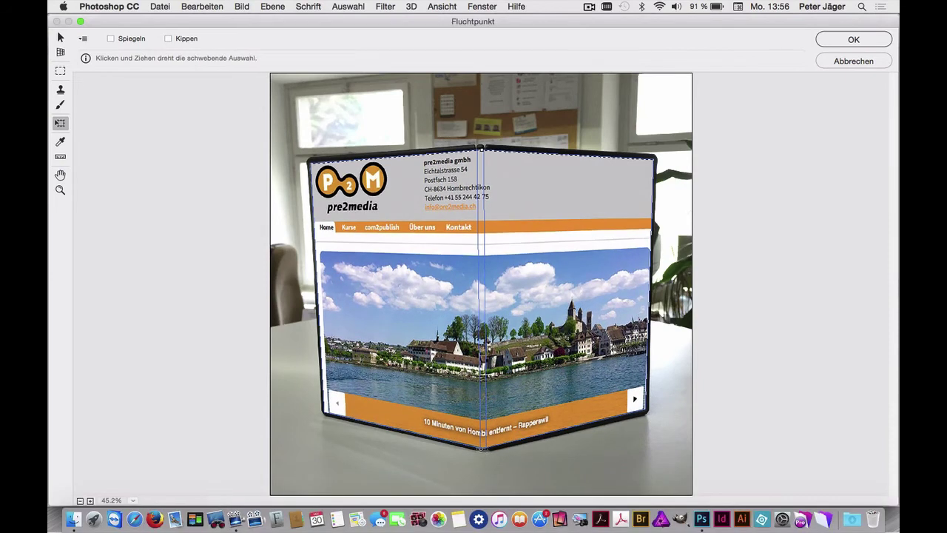
click(844, 40)
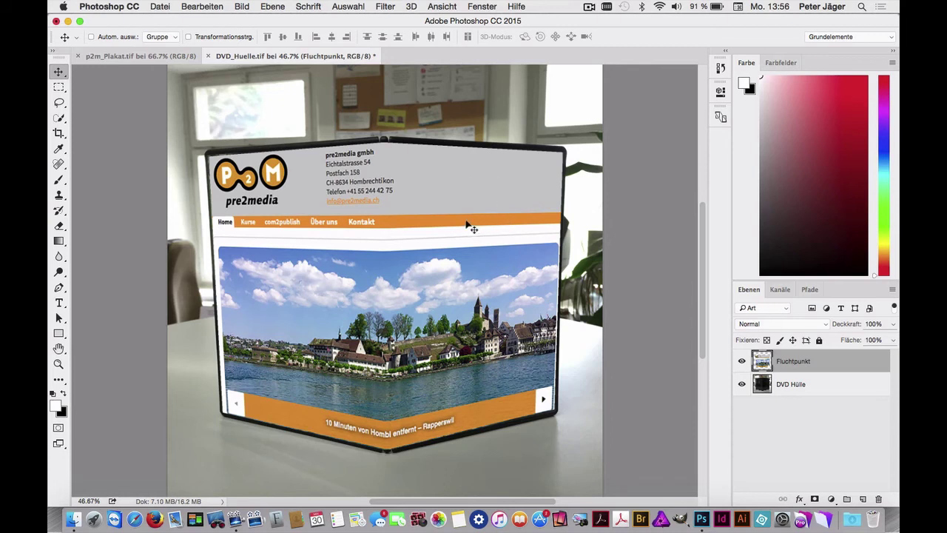
Step: Set the Fluchtpunkt layer's blend mode to Linear abw. (Add.)
click(757, 326)
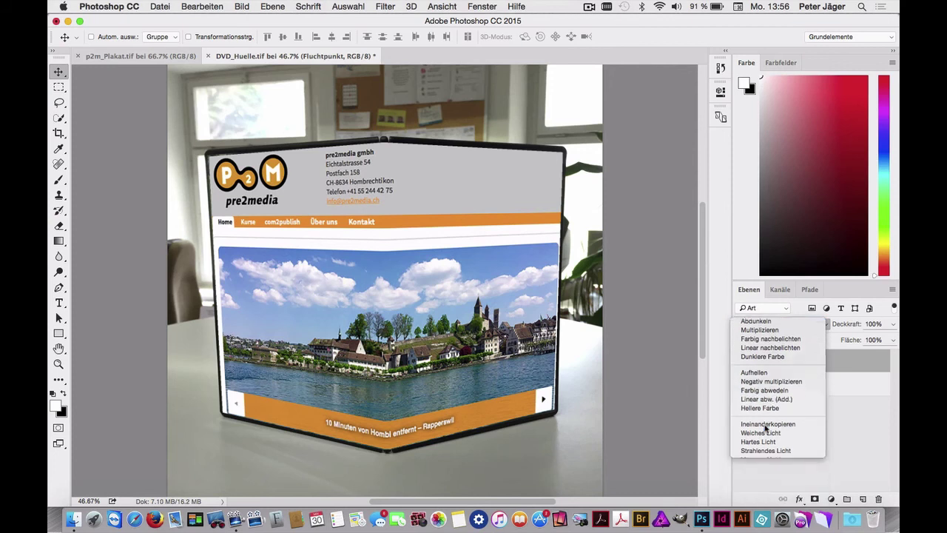
click(766, 427)
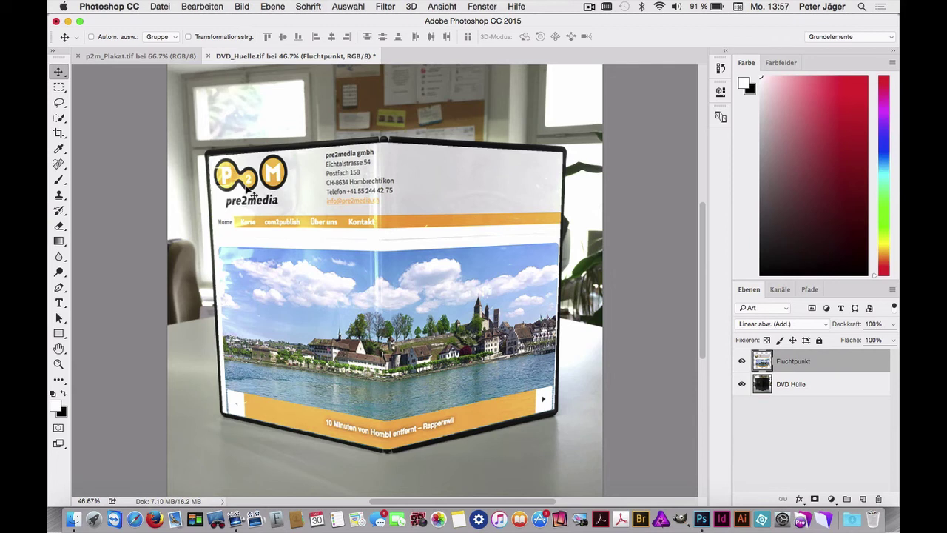
click(893, 290)
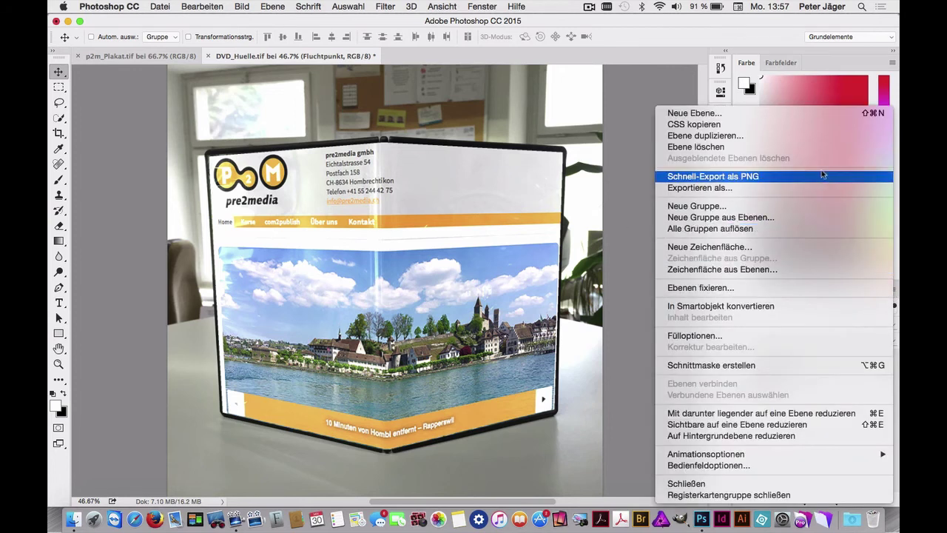
Step: Duplicate the layer as Fluchtpunkt Kopie, blended with Farbig nachbelichten at 34% opacity
click(811, 142)
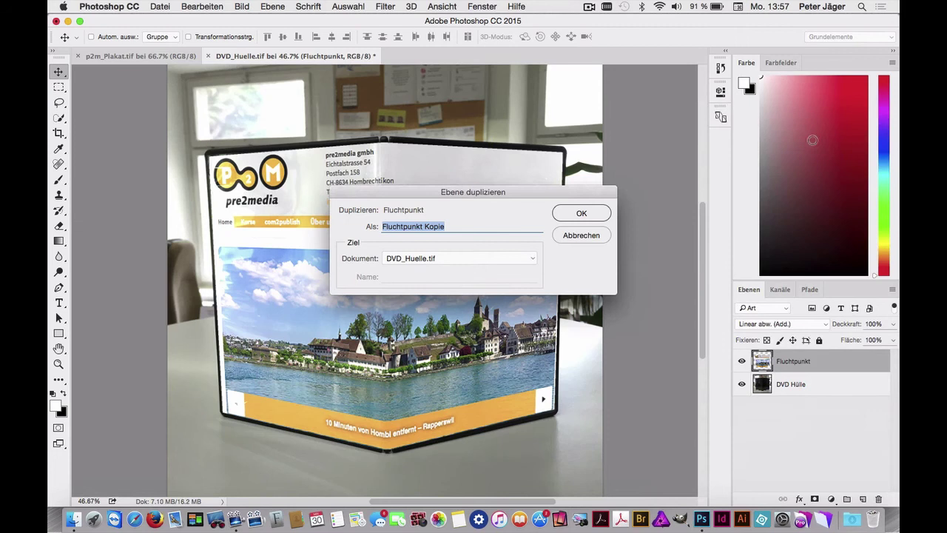
click(593, 214)
click(785, 324)
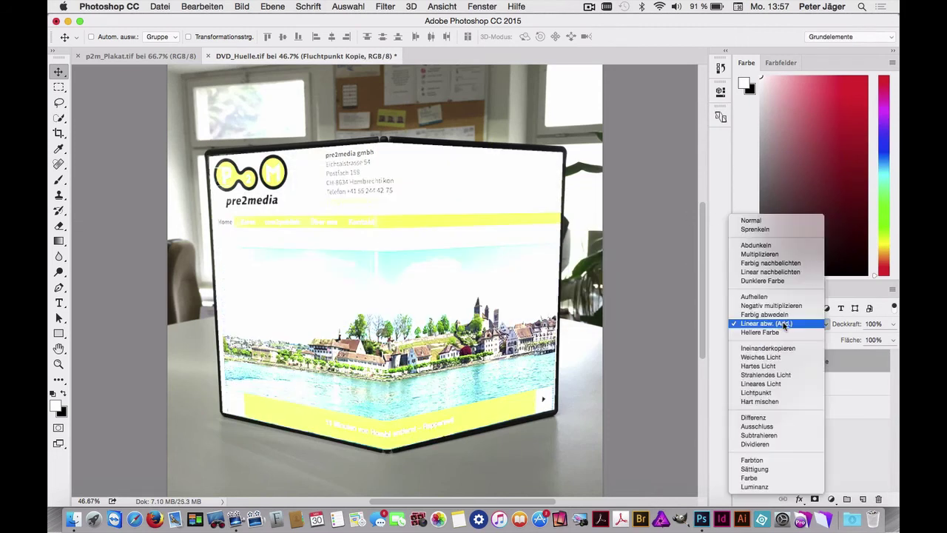
click(773, 263)
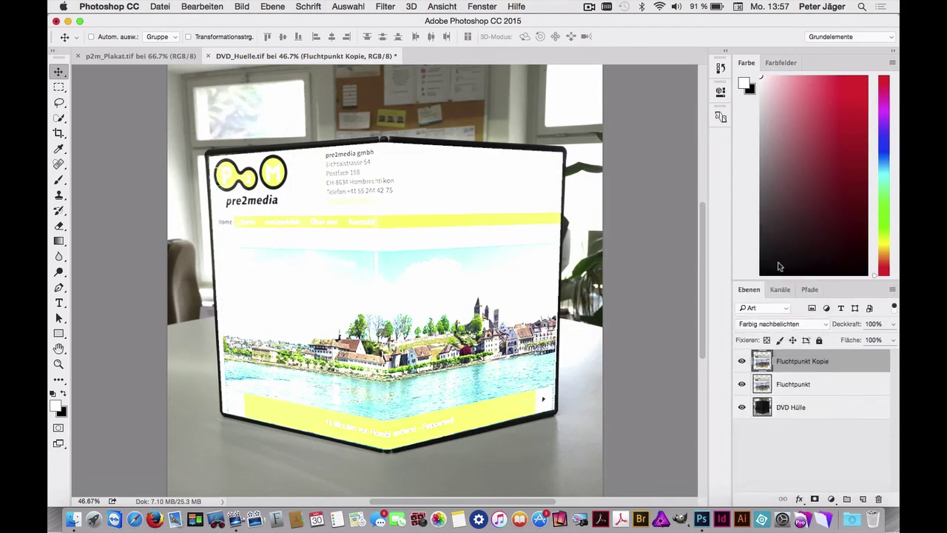
click(893, 326)
drag(887, 339, 854, 341)
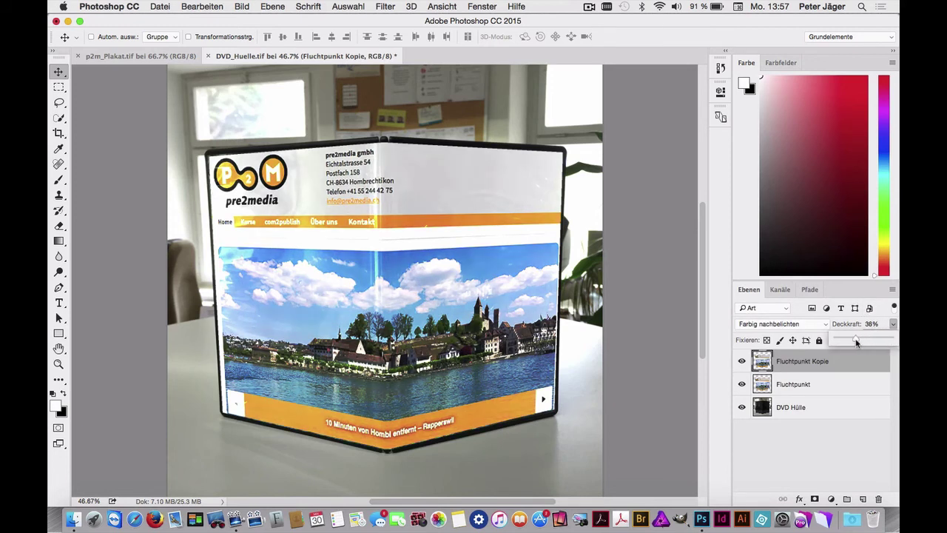
drag(856, 341, 854, 341)
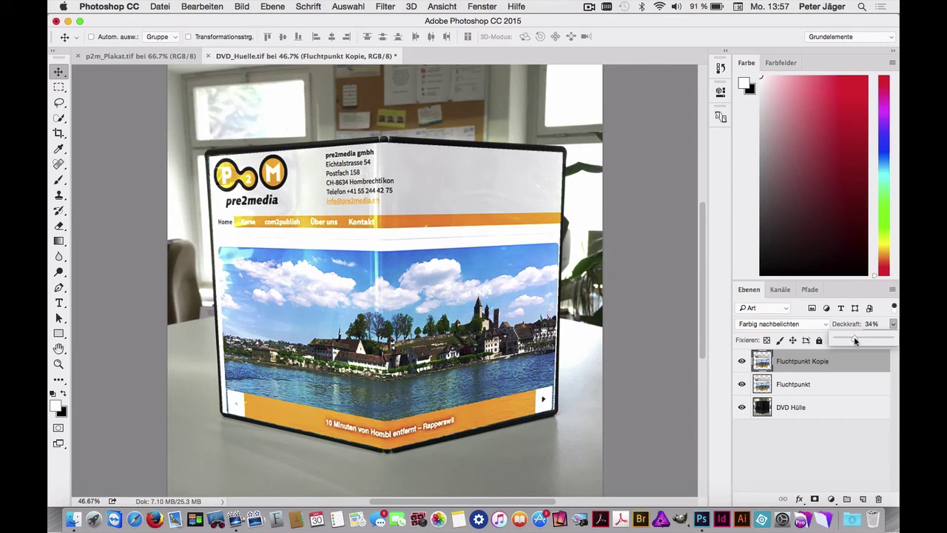